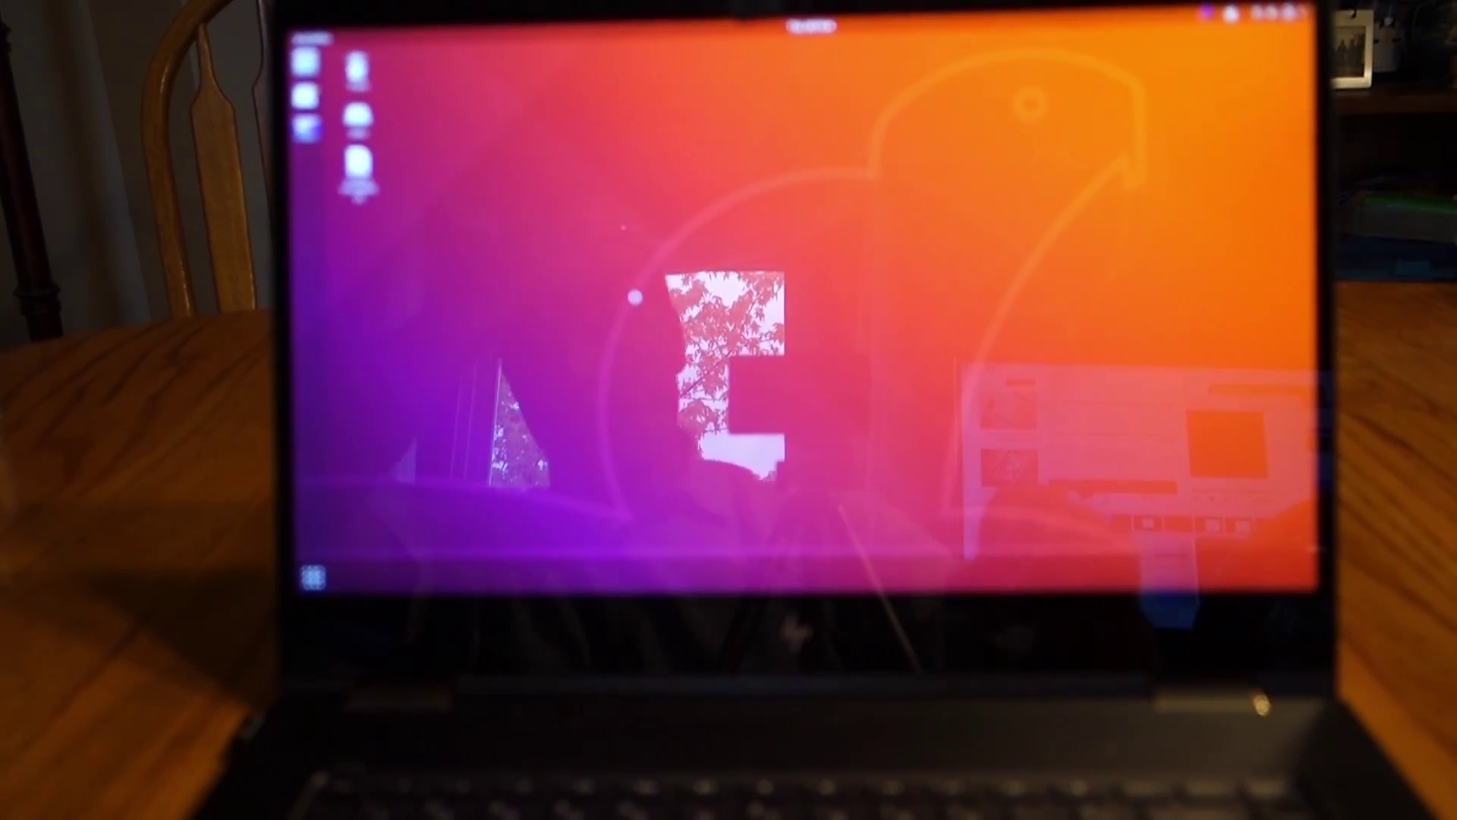
Open the top-right system menu to reach the Power Off option
left_click(1276, 18)
Confirm Power Off, then switch to a text console at boot instead of logging in
left_click(1276, 194)
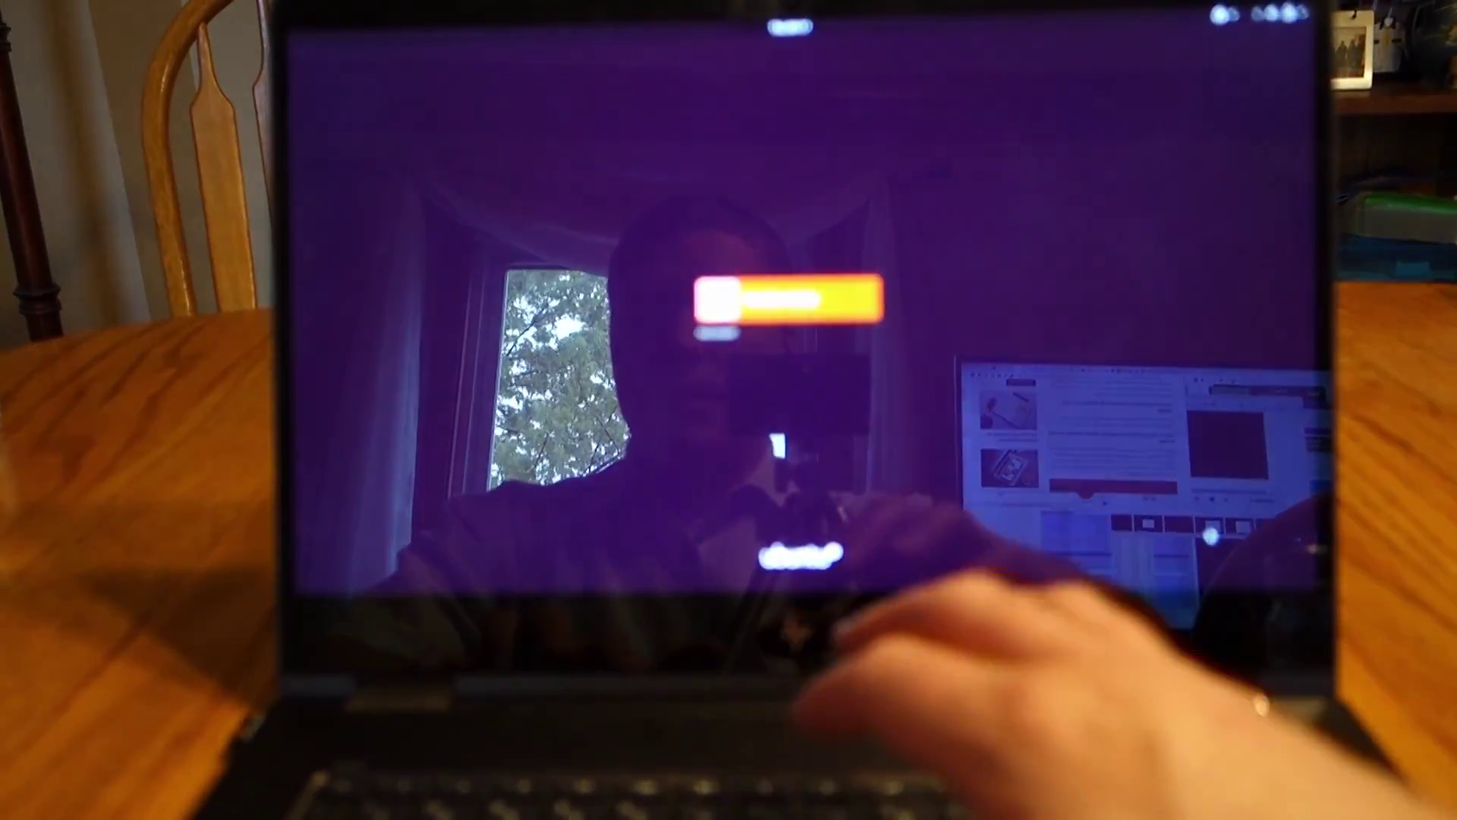
key("Return")
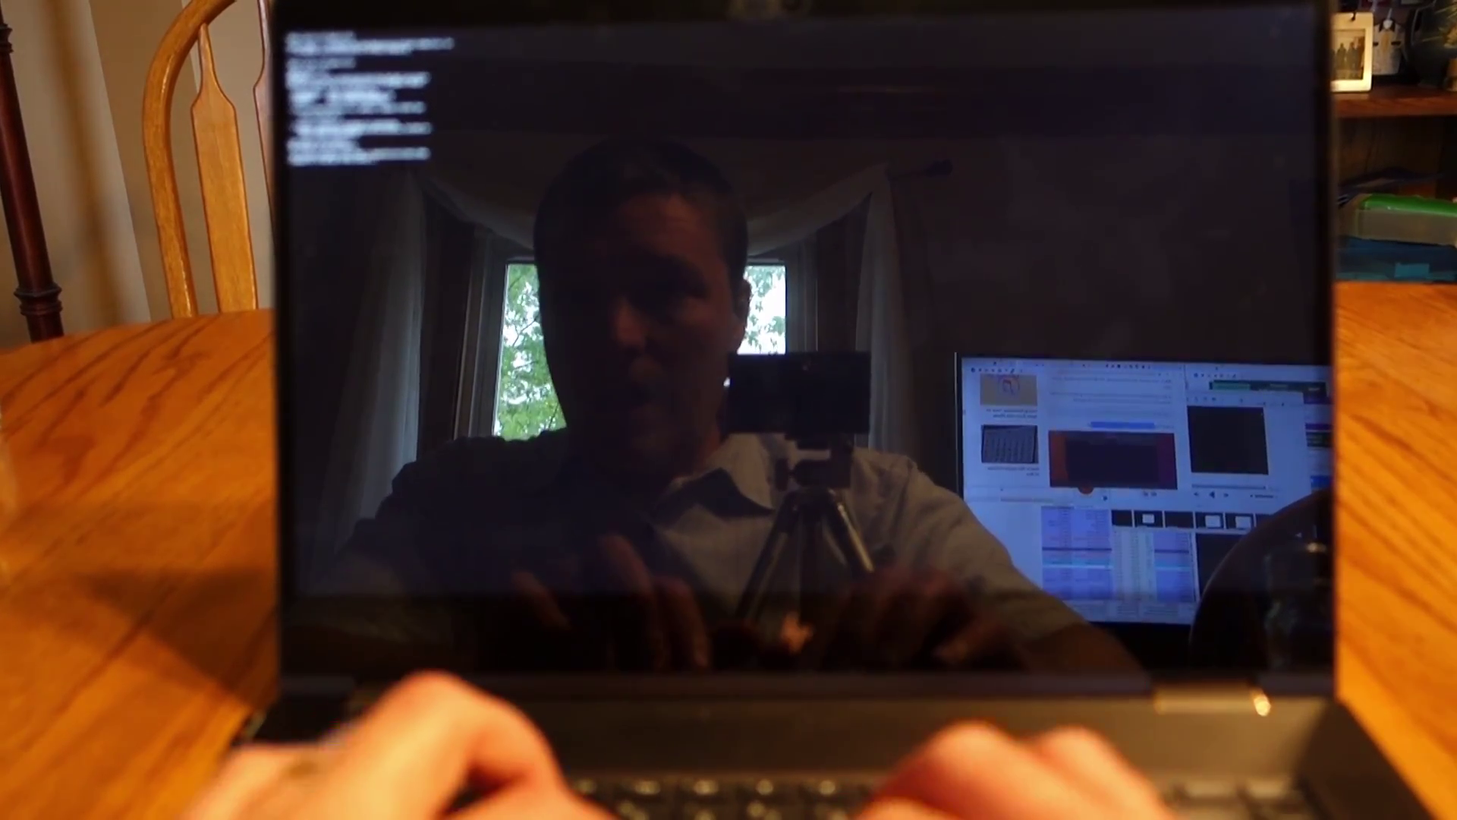
Log in at the TTY, install xserver-xorg-input-all, confirm with Y, and reboot
key("Return")
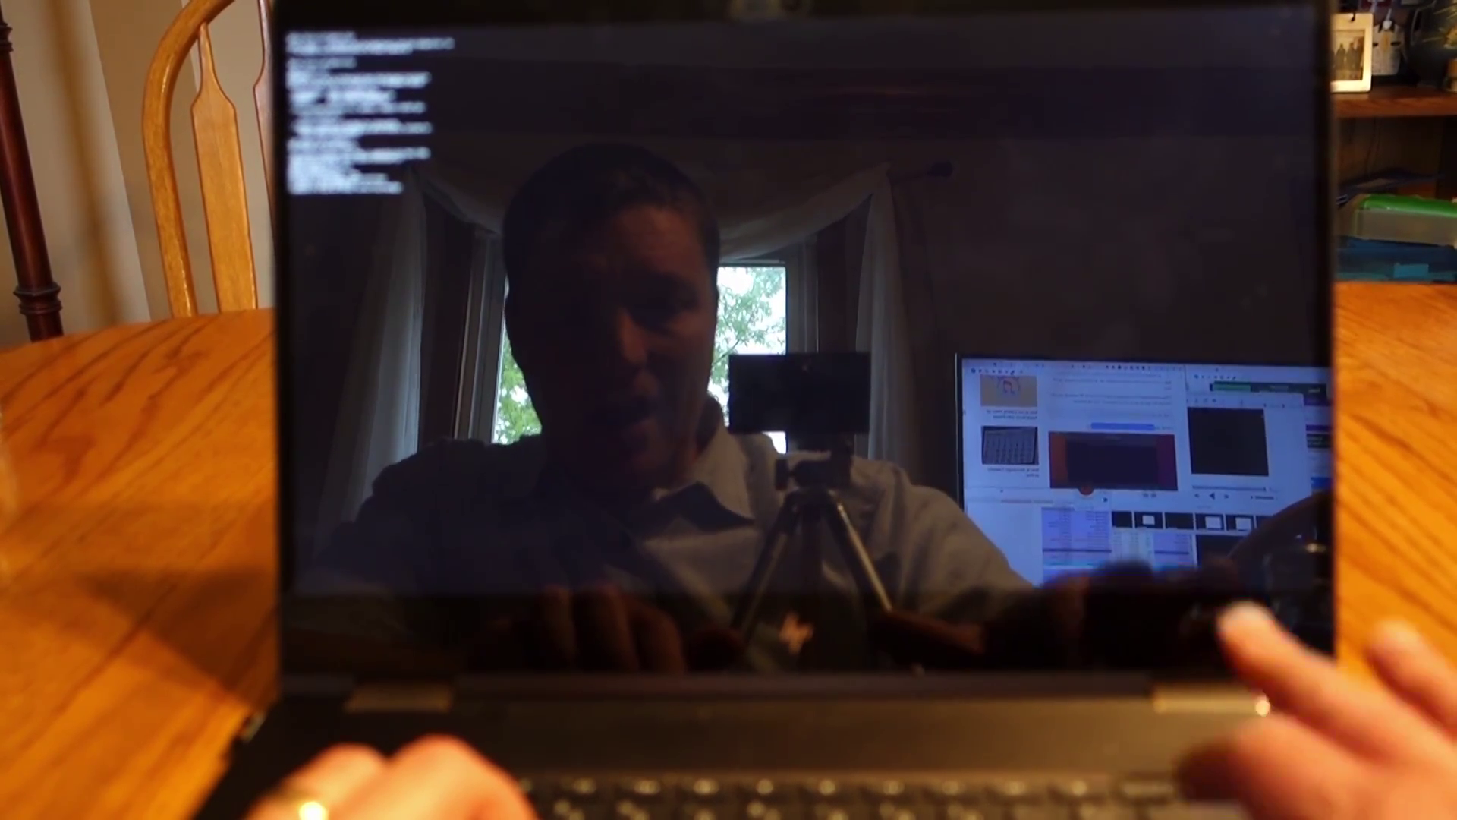
key("Return")
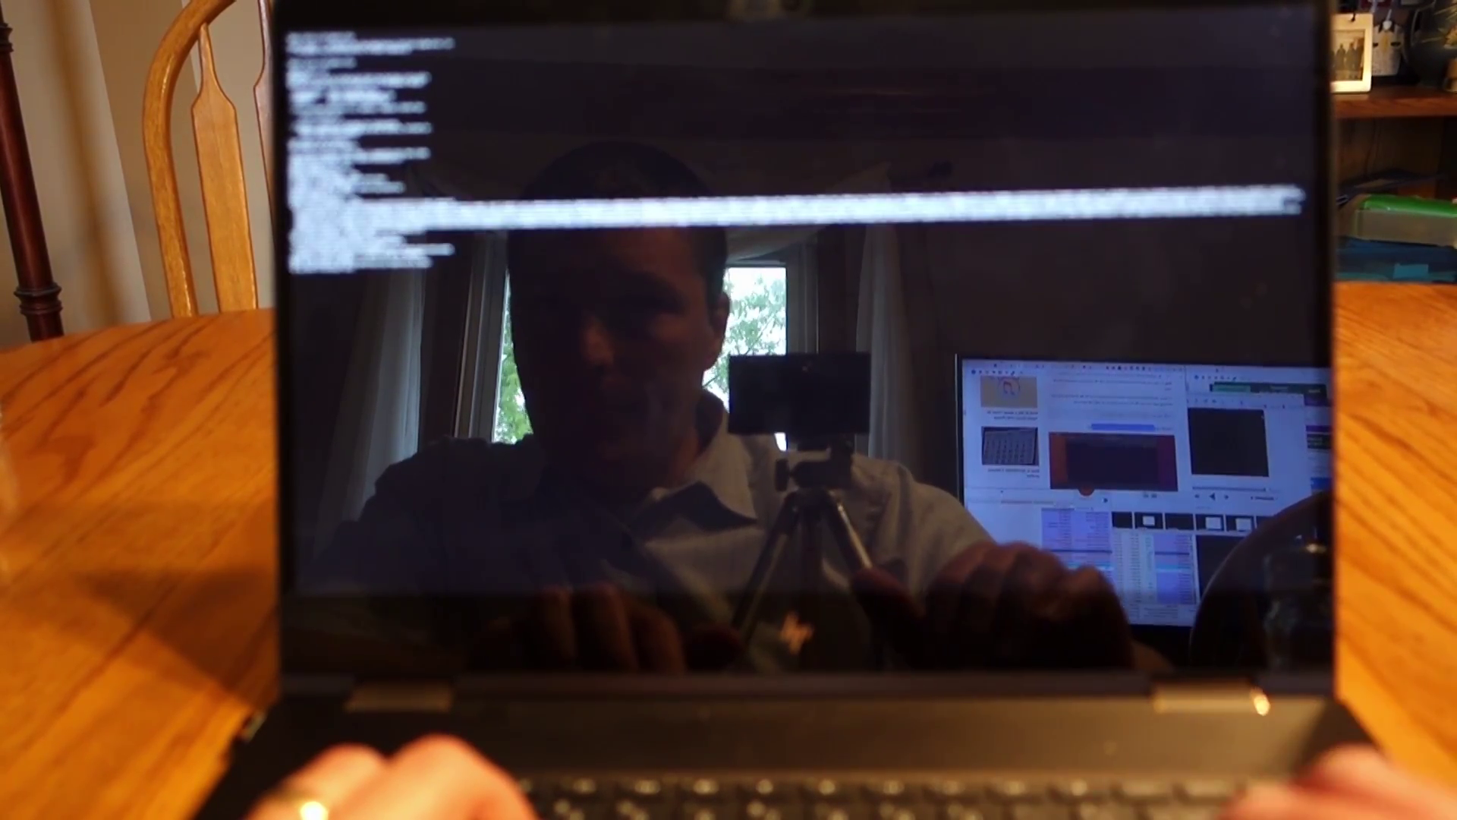
key("Return")
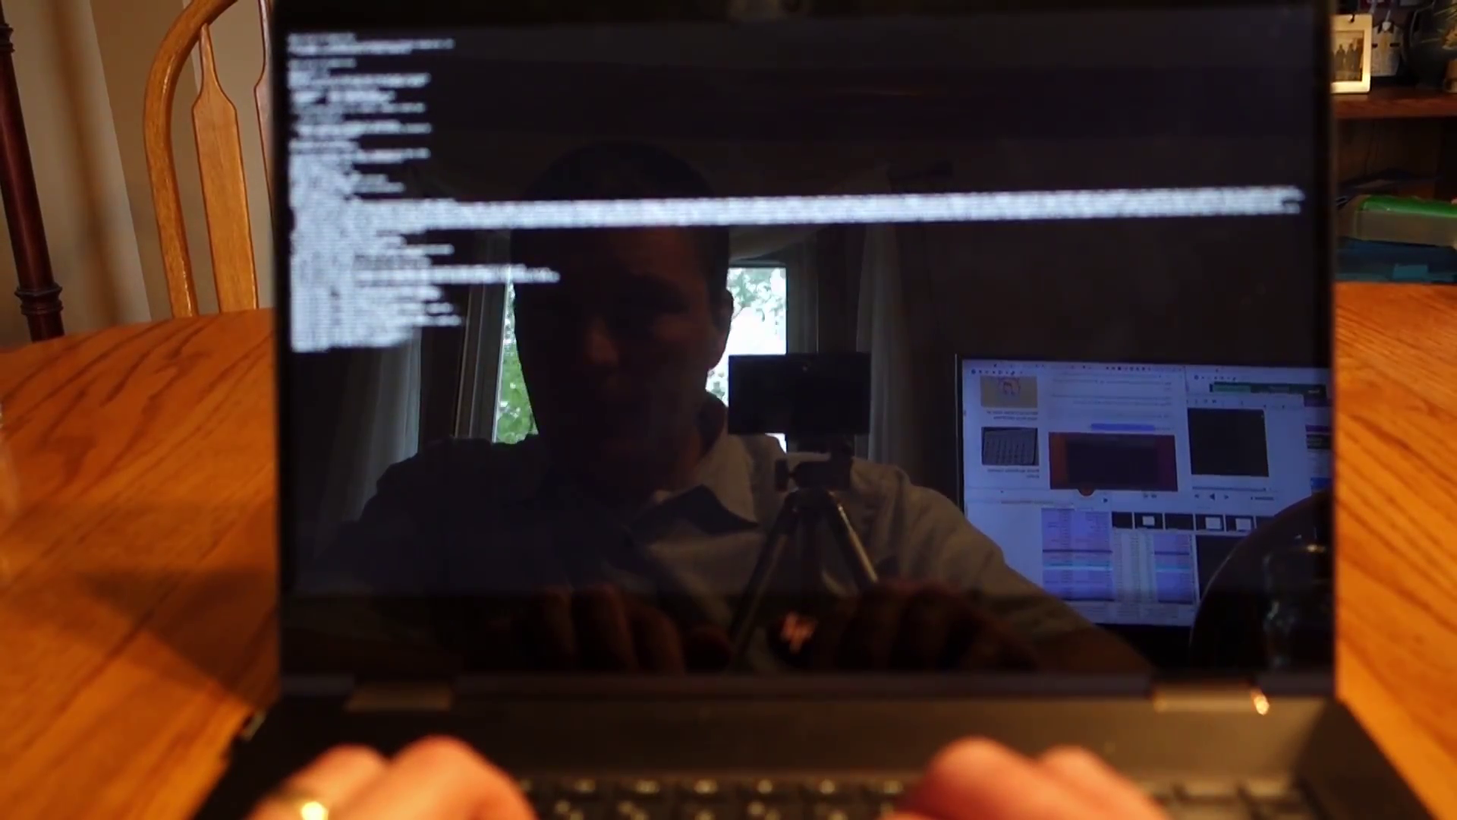
key("Return")
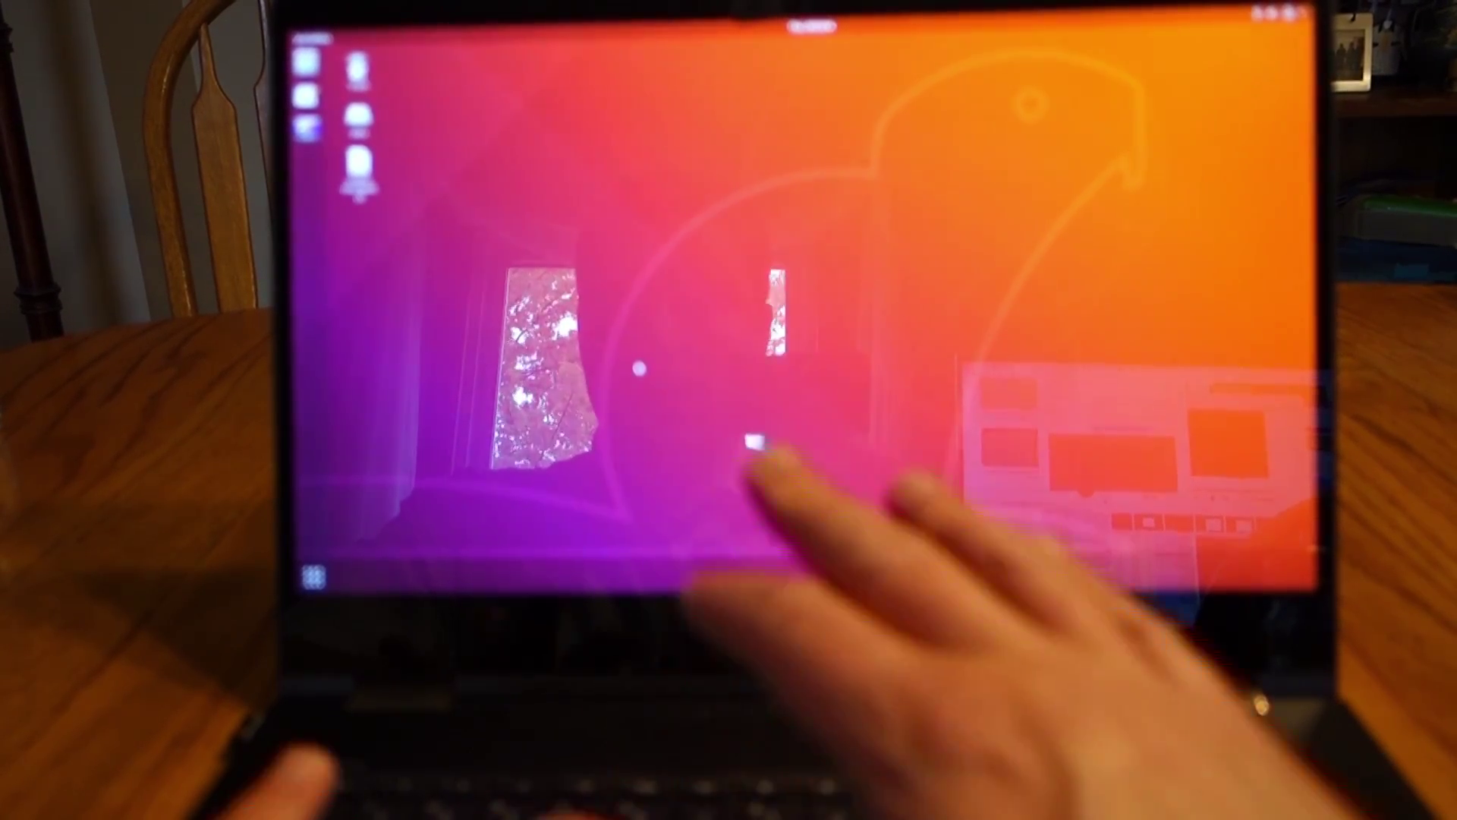
Open a terminal with Ctrl+Alt+T, close it with Ctrl+D, then open another
key("ctrl+alt+t")
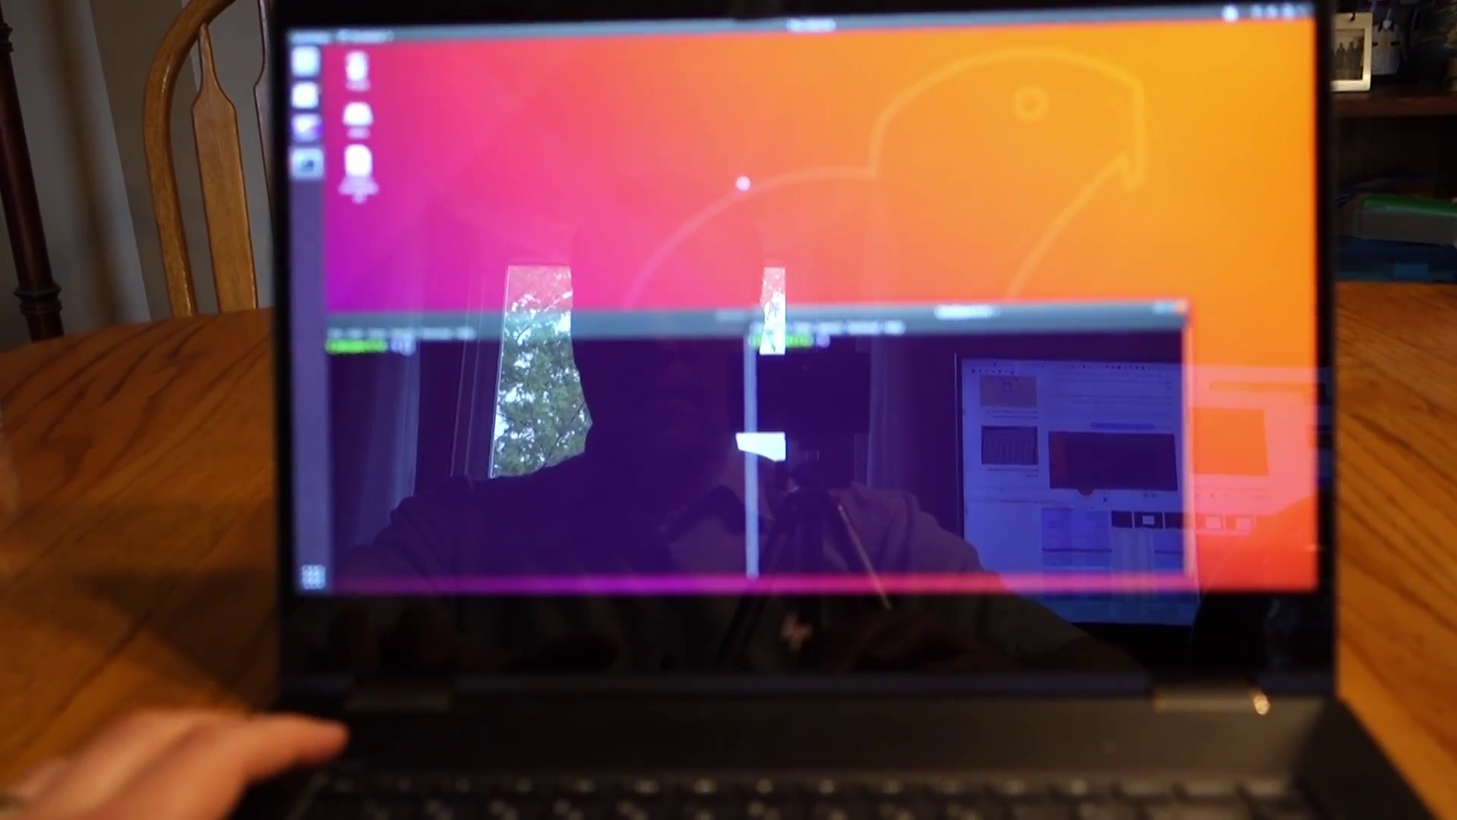
key("ctrl+d")
key("ctrl+d")
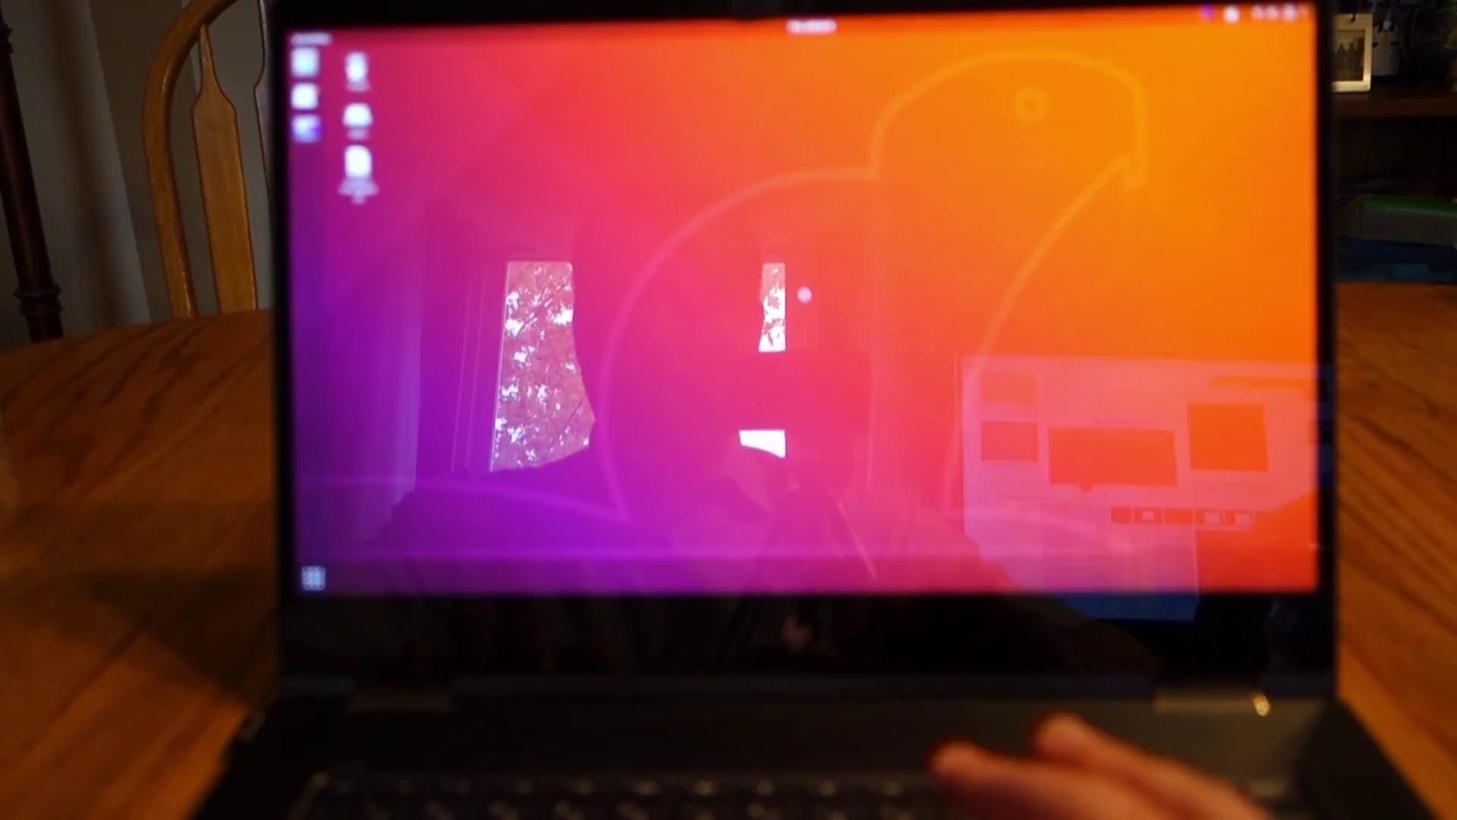
key("ctrl+alt+t")
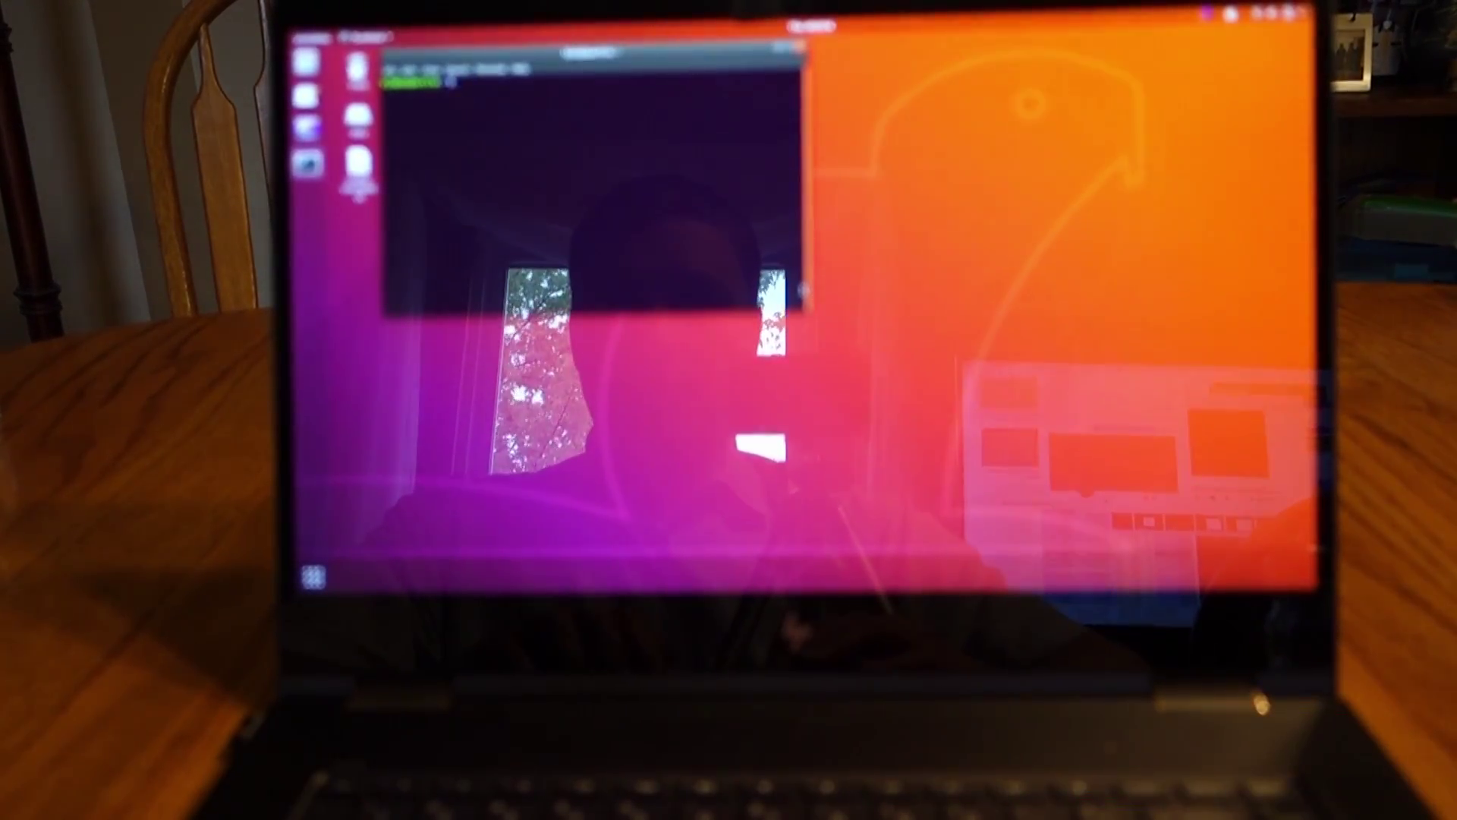